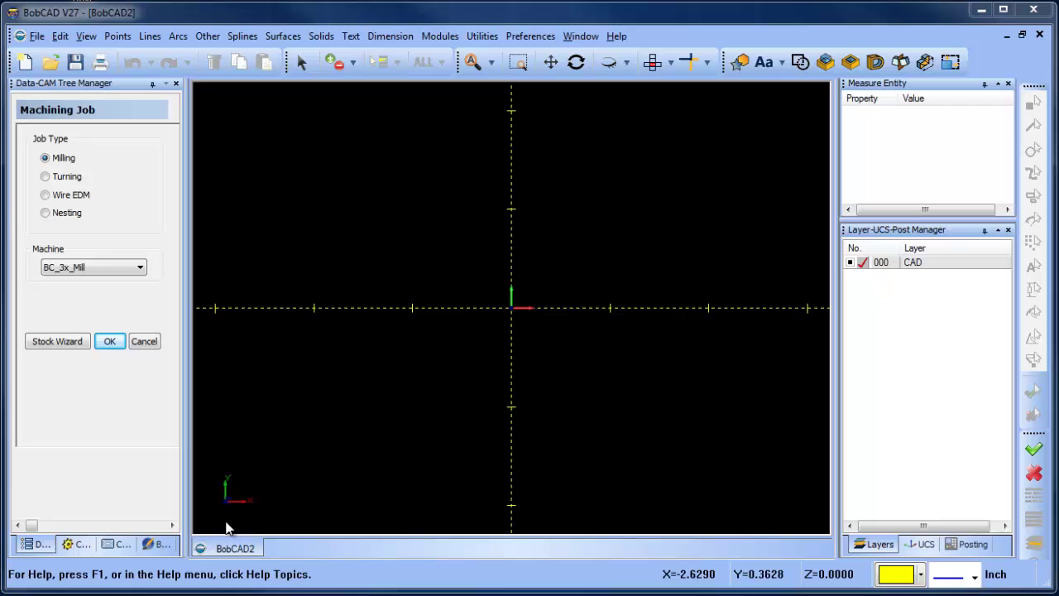
Switch the Tree Manager to the BobArt tab to show Images and Emboss Model
click(152, 545)
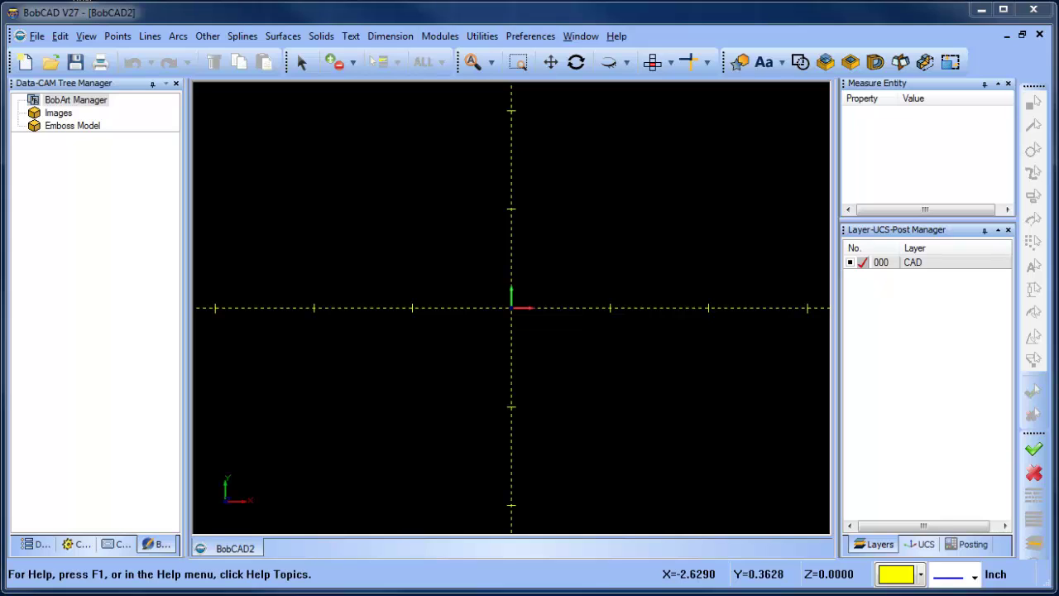
Load the Desktop image 'AAM logo vista (1)' under Images and fit it in view
click(122, 553)
click(166, 553)
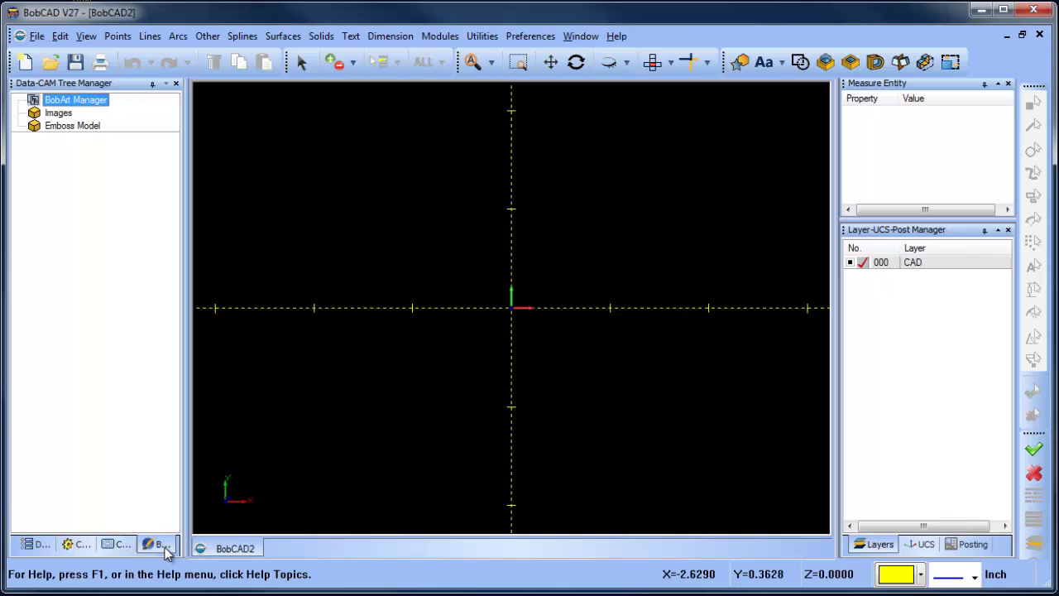
right_click(65, 115)
click(135, 137)
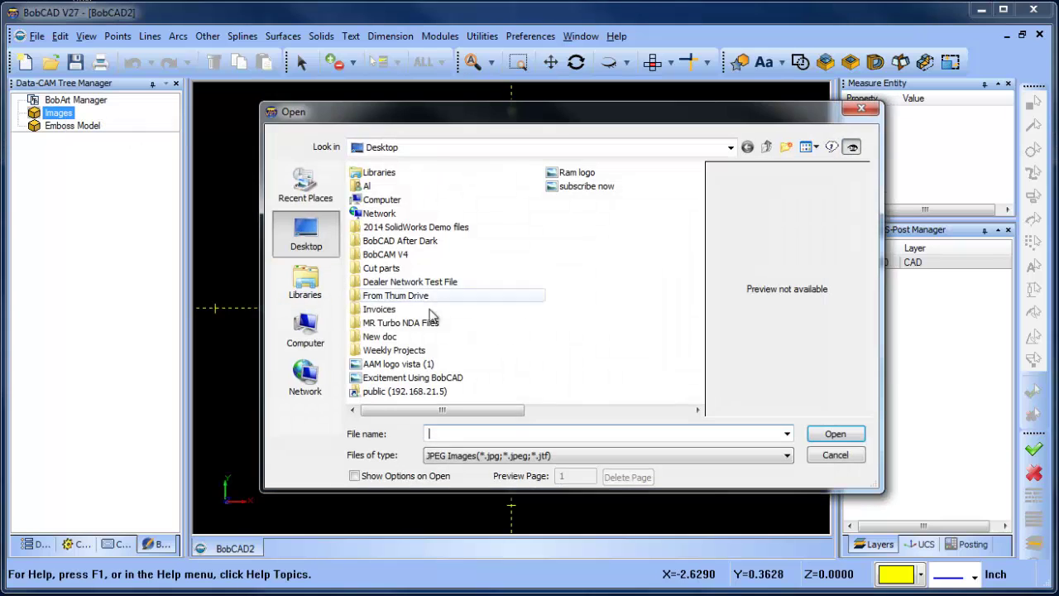
click(402, 367)
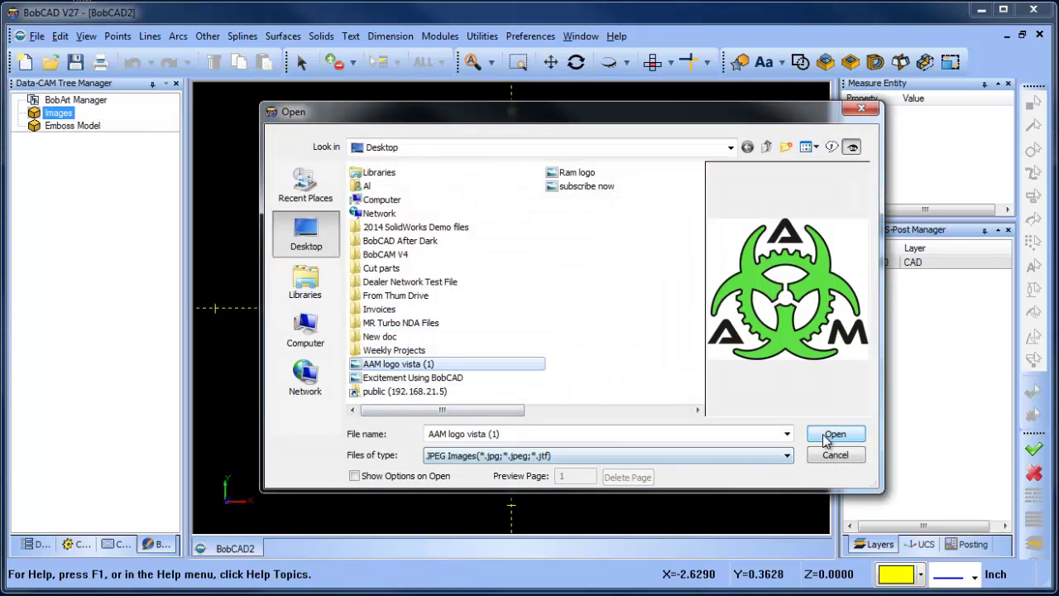
click(832, 435)
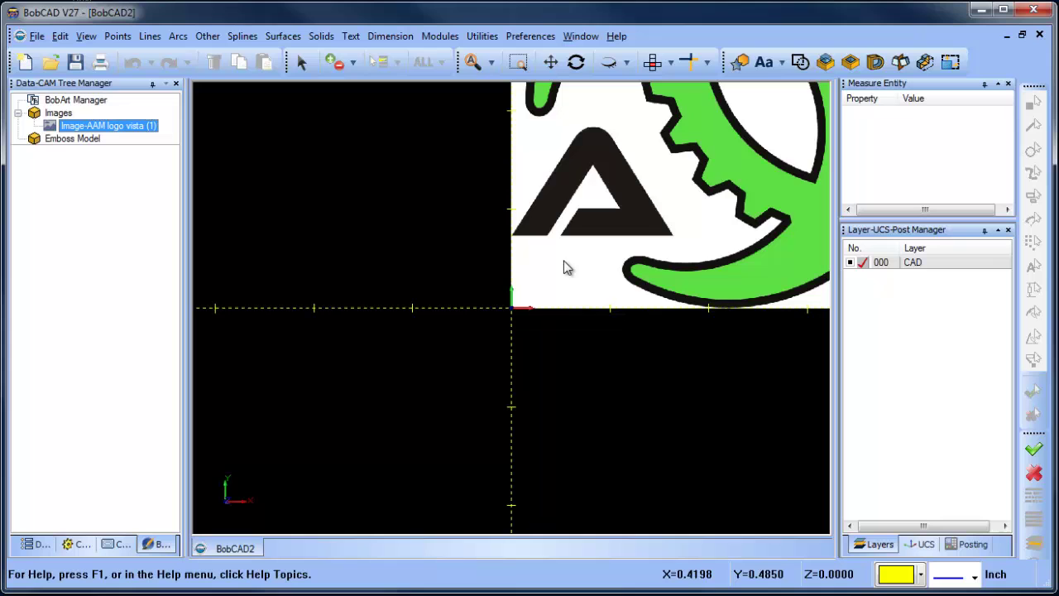
key(Home)
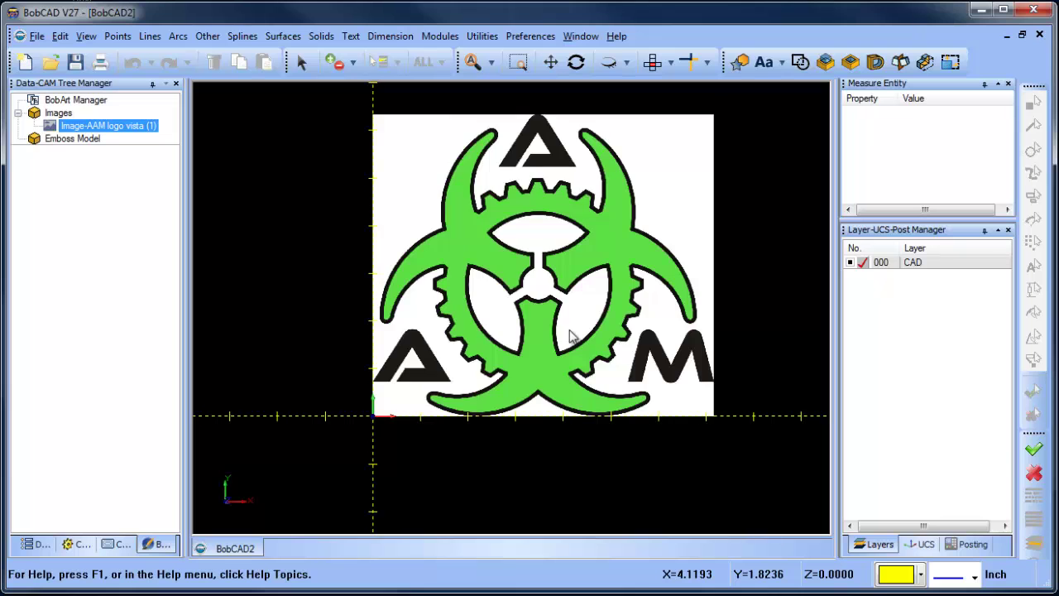
scroll(530, 316, up, 10)
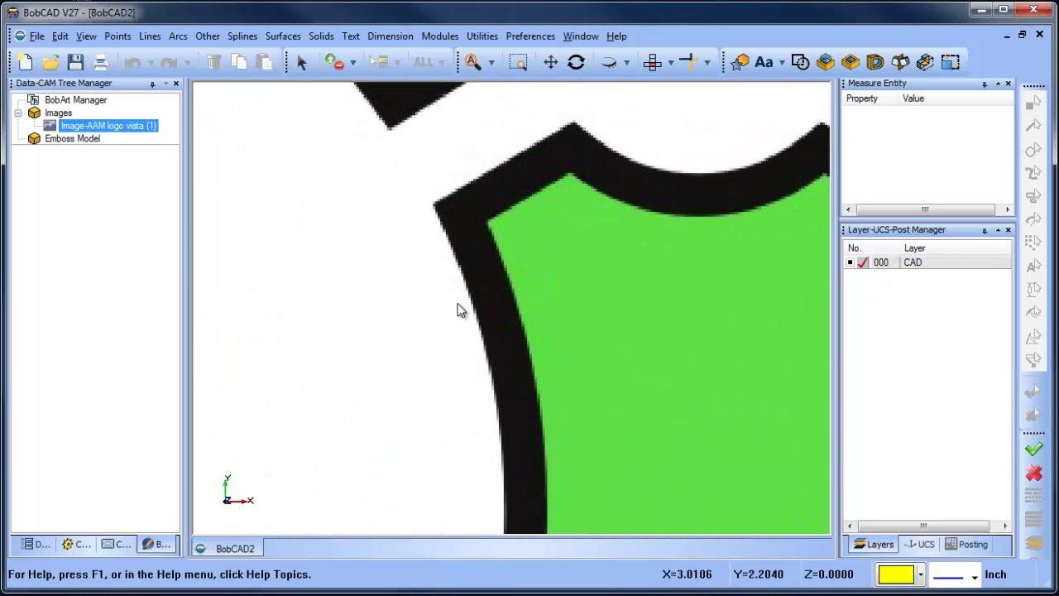
scroll(461, 310, up, 3)
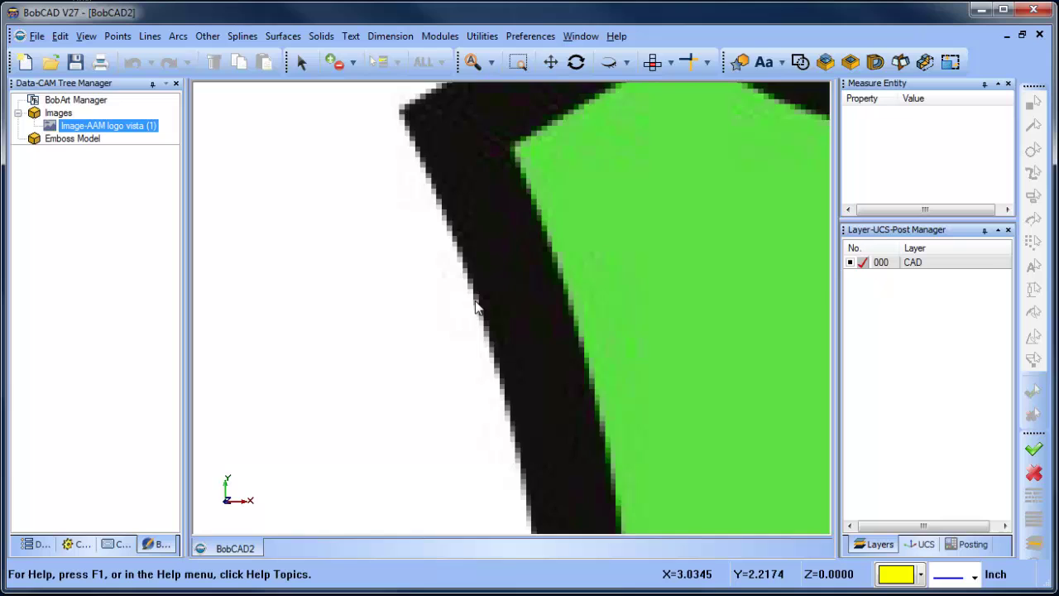
scroll(477, 306, up, 3)
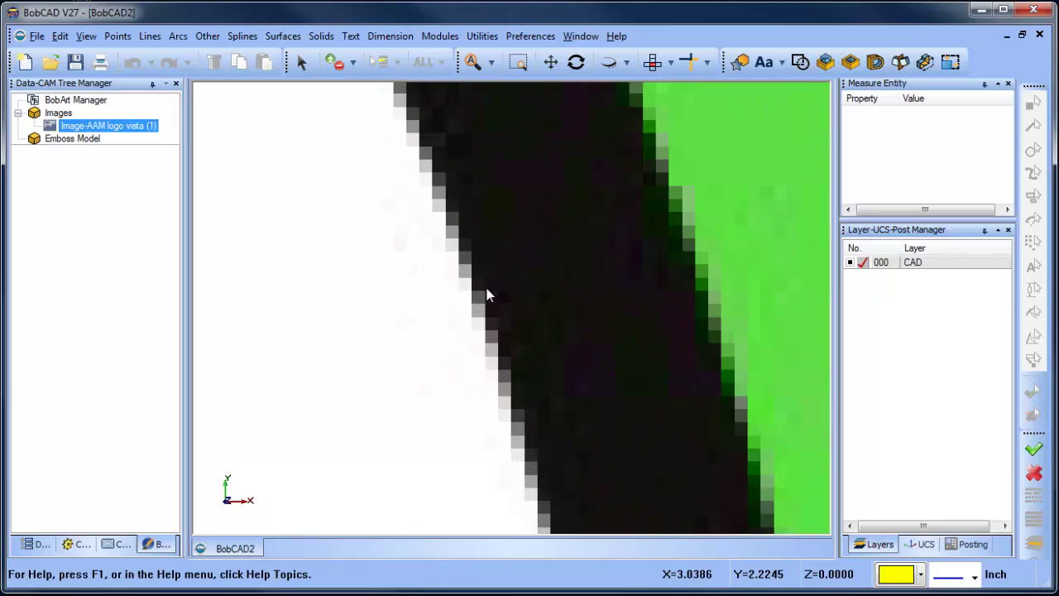
scroll(485, 291, down, 10)
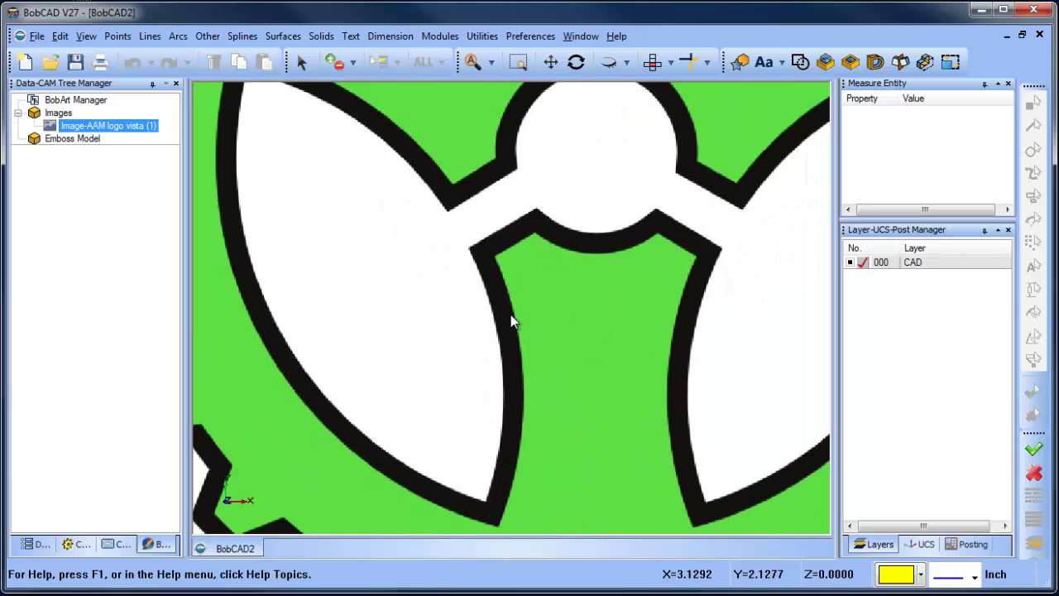
scroll(521, 311, down, 8)
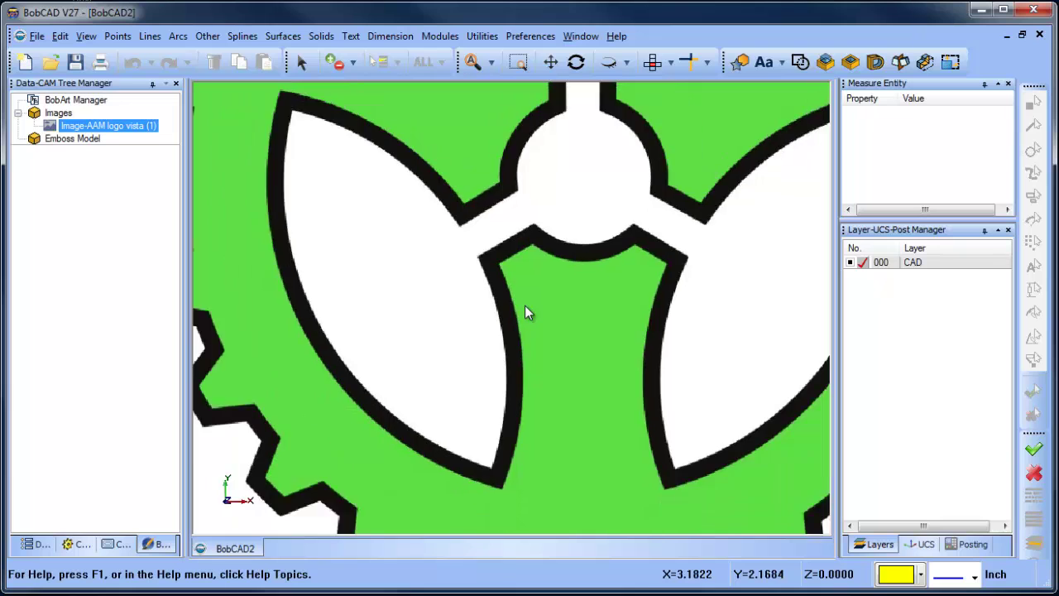
scroll(517, 310, down, 3)
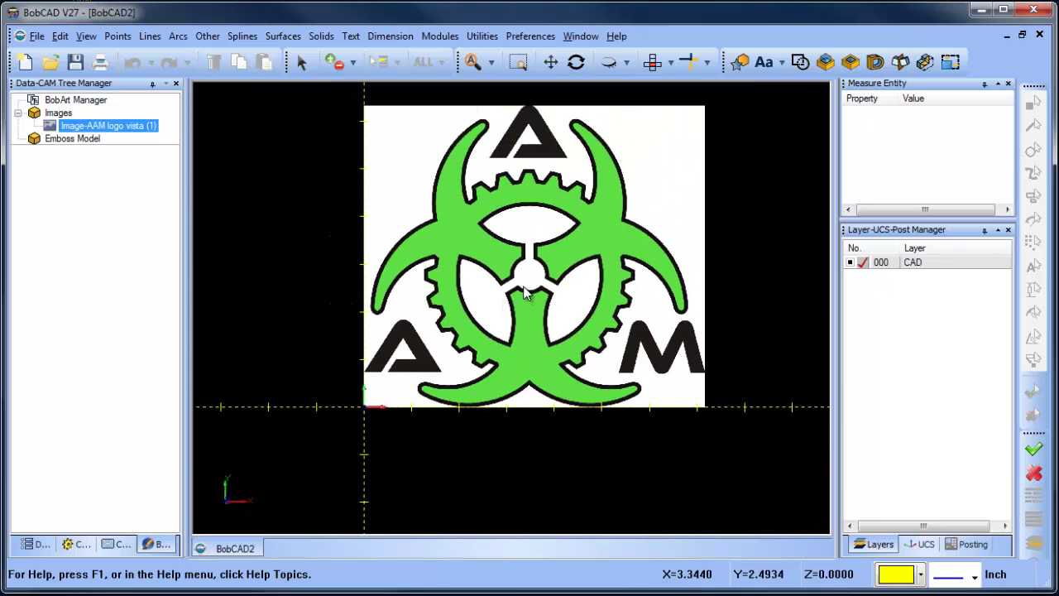
scroll(503, 302, up, 1)
scroll(497, 304, down, 1)
scroll(500, 306, up, 1)
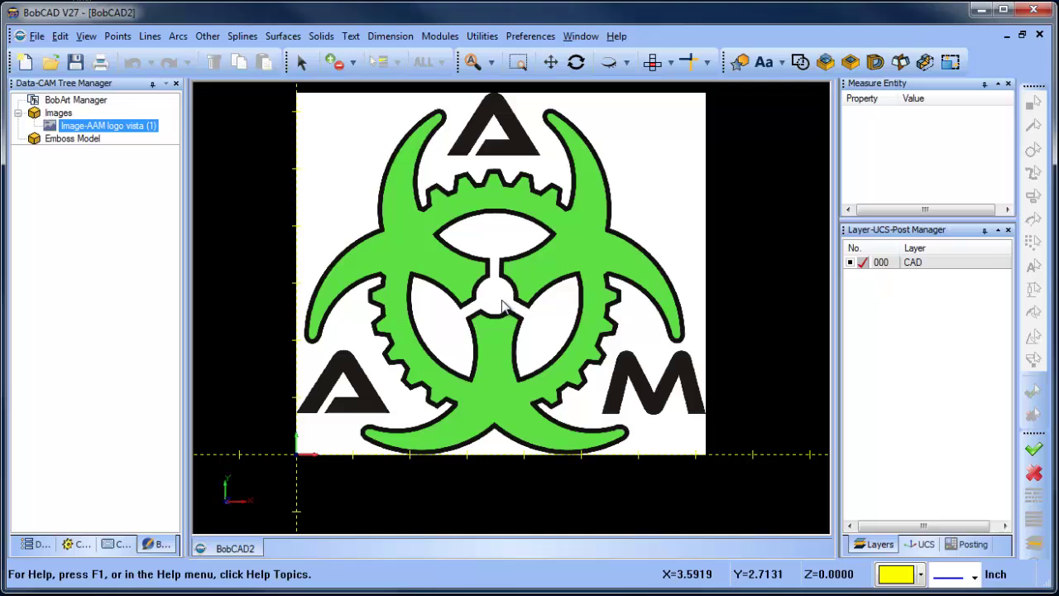
Vectorize the logo image with the Raster to Vector threshold lowered to 99
right_click(122, 130)
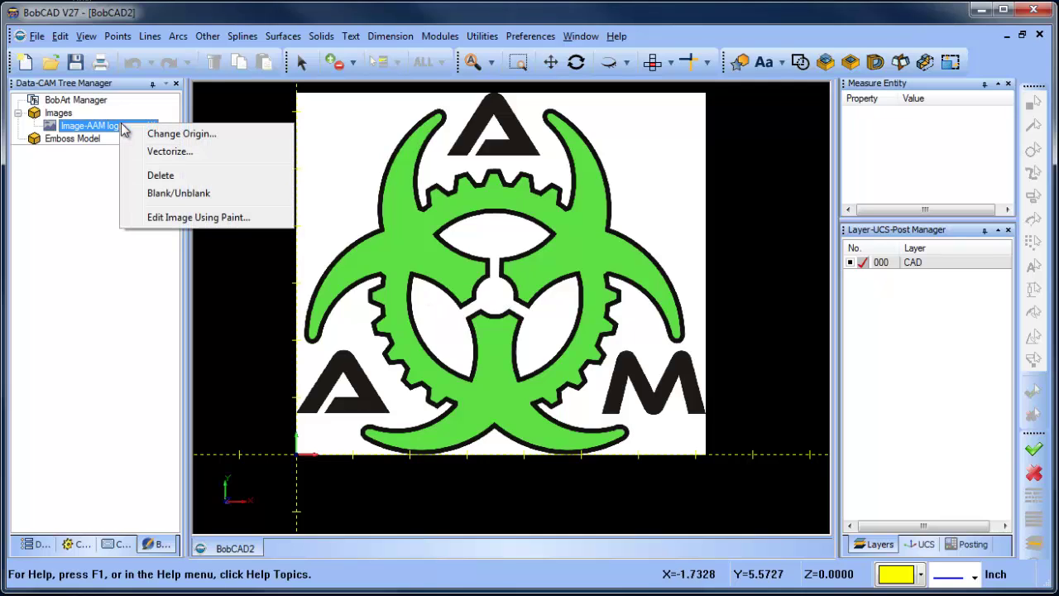
click(186, 152)
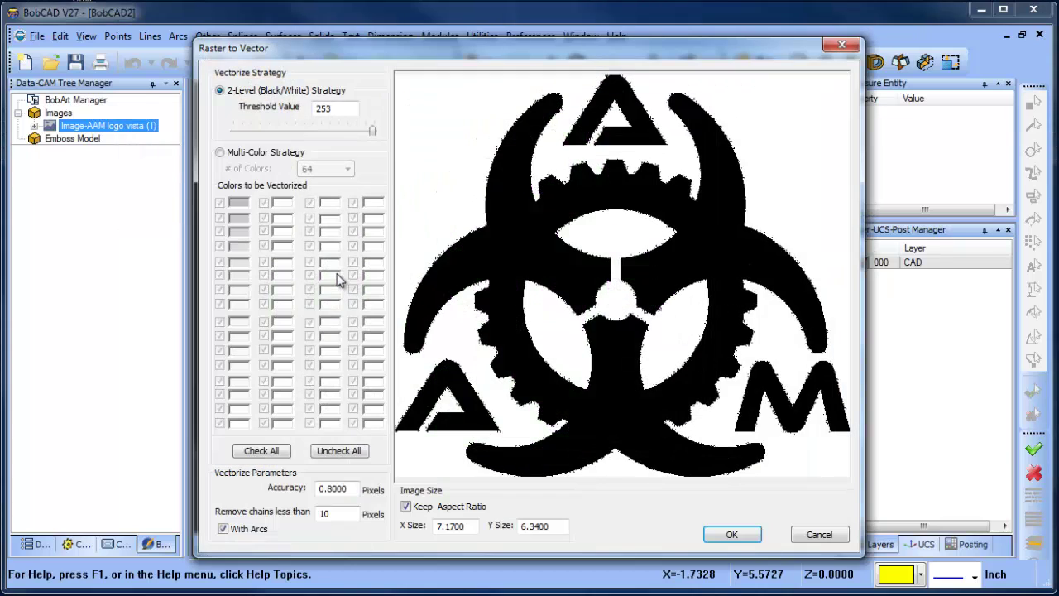
drag(373, 131, 290, 132)
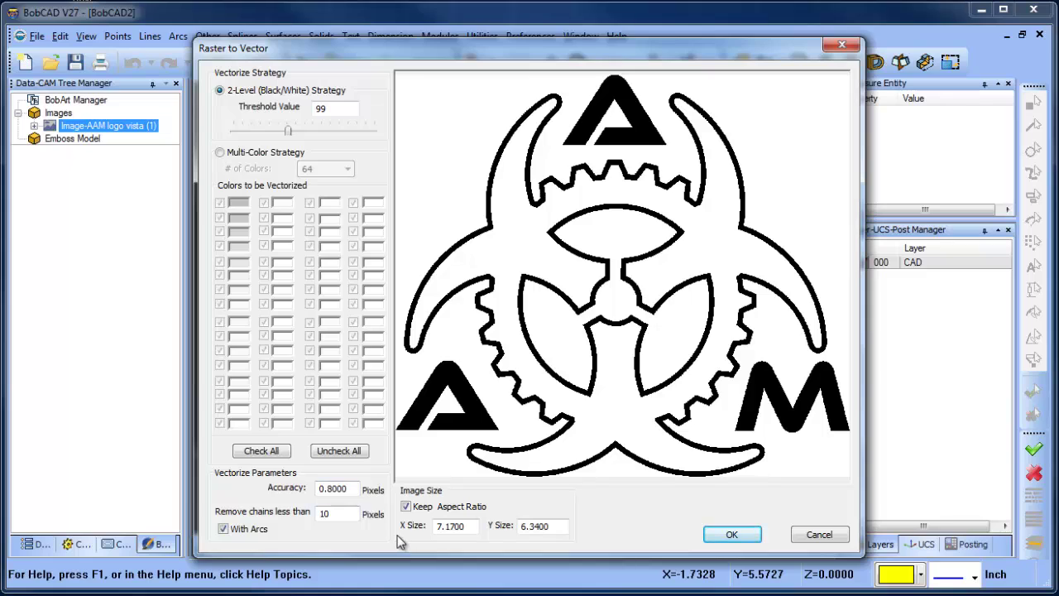
Set the vector X size to 1 so Y becomes 0.8843, then generate the outlines
click(438, 526)
drag(476, 528, 377, 531)
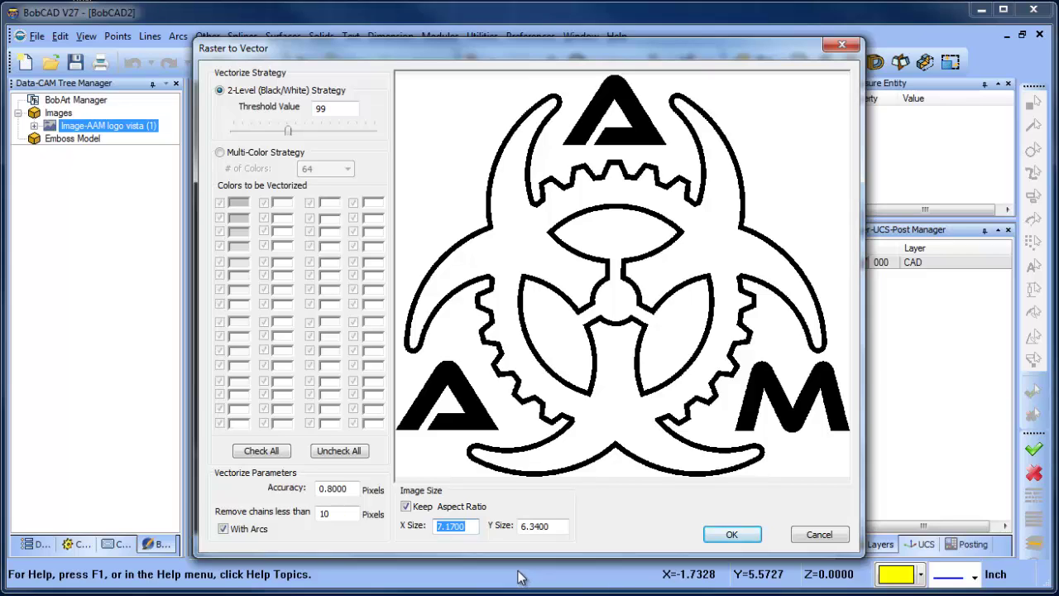
click(471, 526)
double_click(471, 526)
text(1)
click(555, 521)
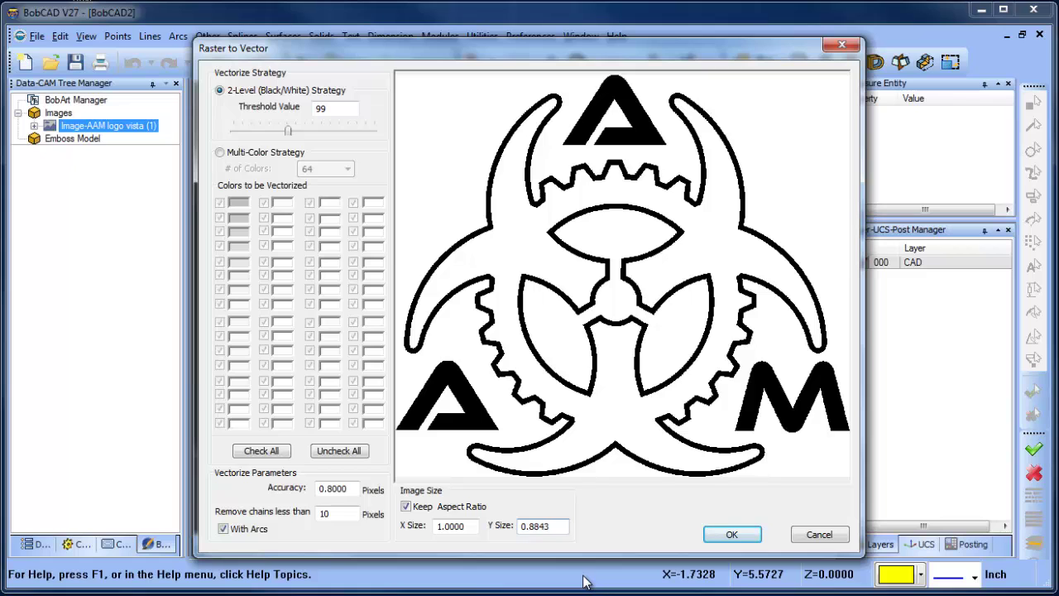
click(729, 536)
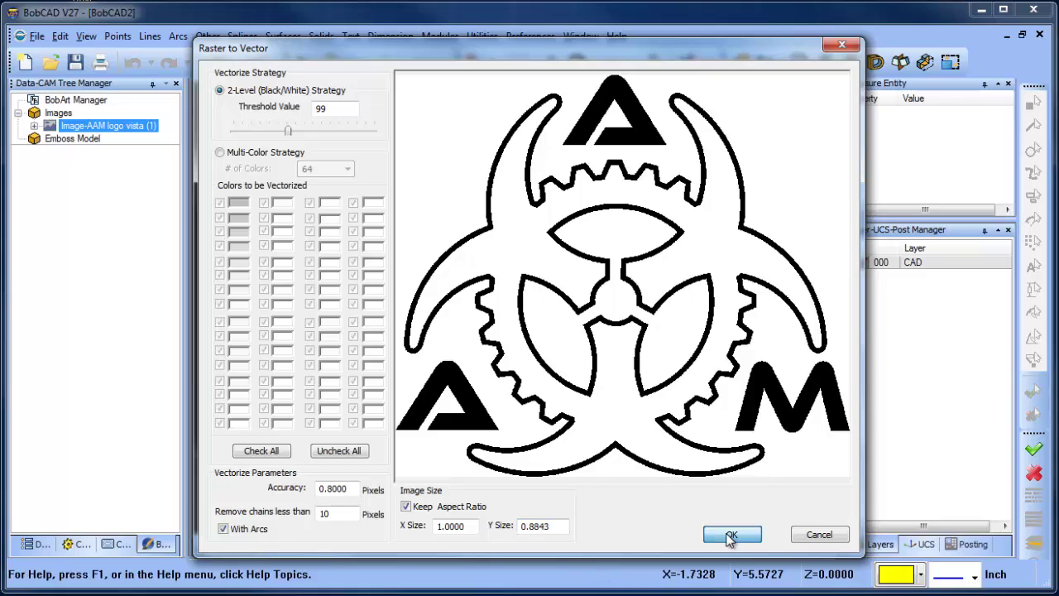
Zoom in on the yellow vector logo at the origin to inspect the outlines
scroll(472, 376, up, 1)
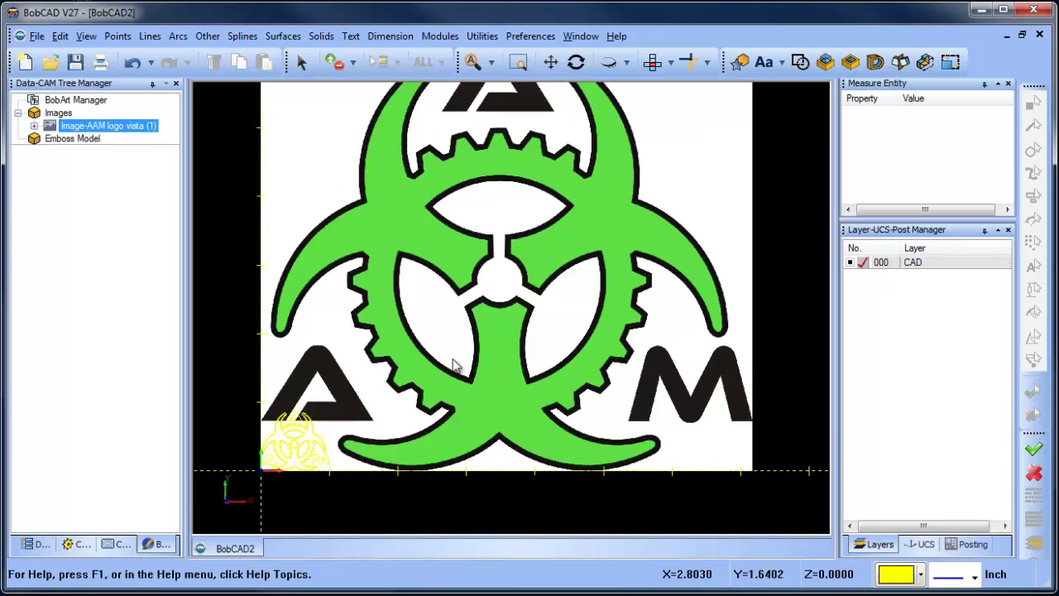
scroll(452, 364, down, 1)
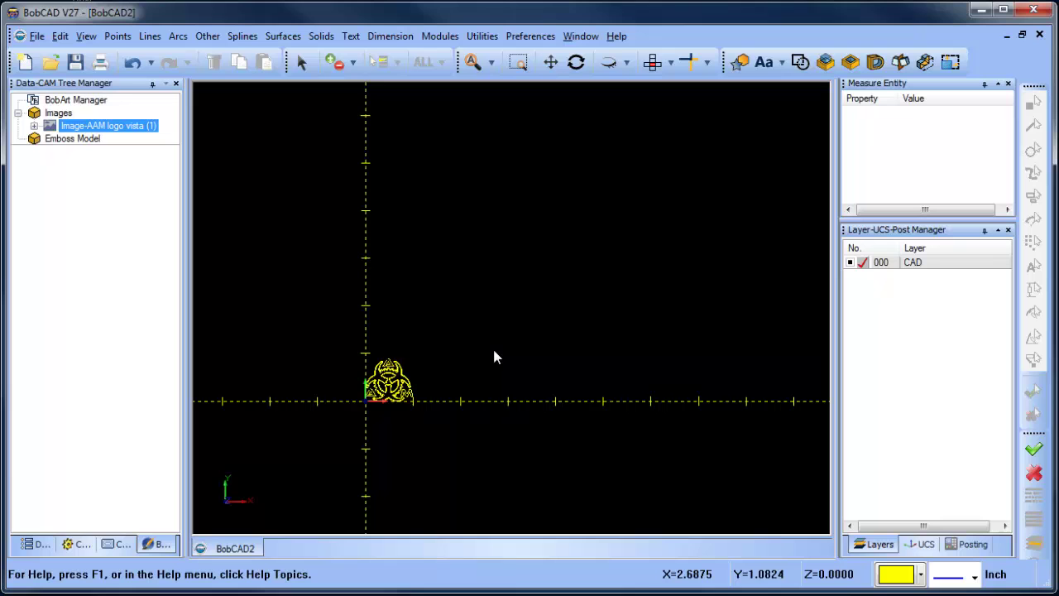
scroll(453, 381, up, 8)
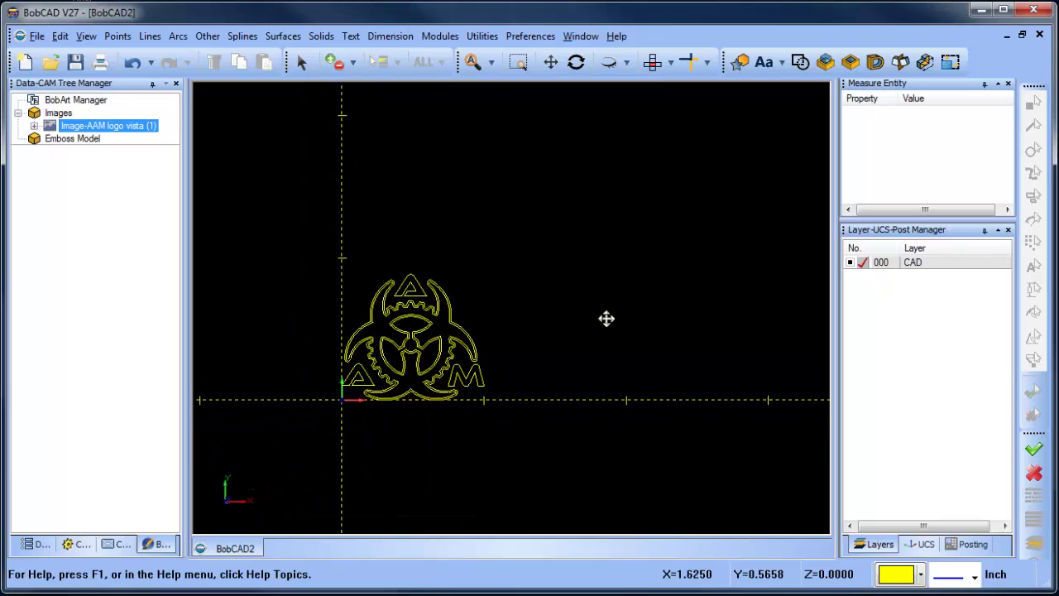
scroll(482, 321, up, 4)
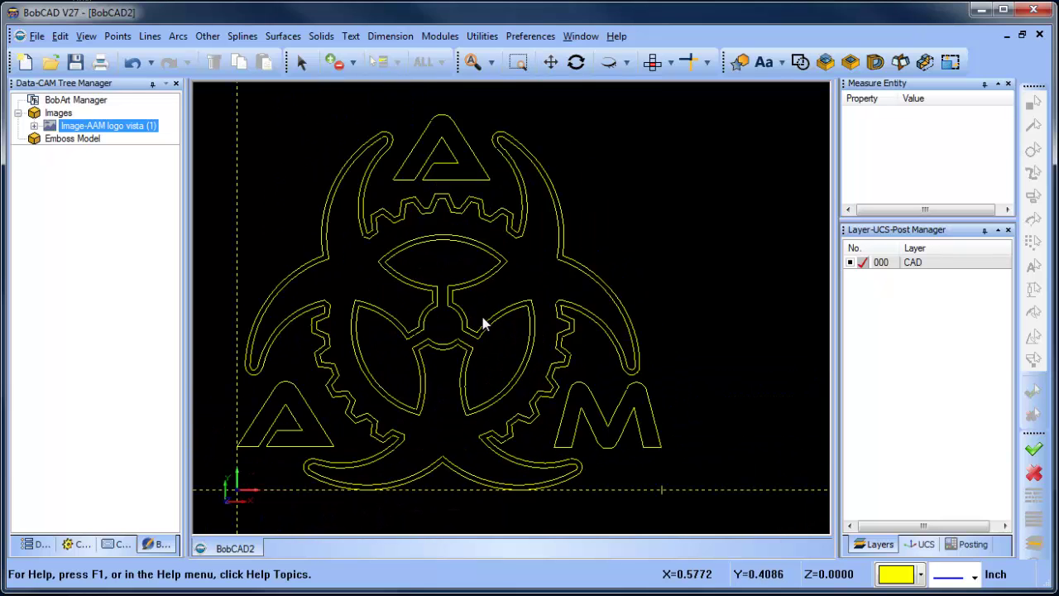
scroll(482, 328, down, 4)
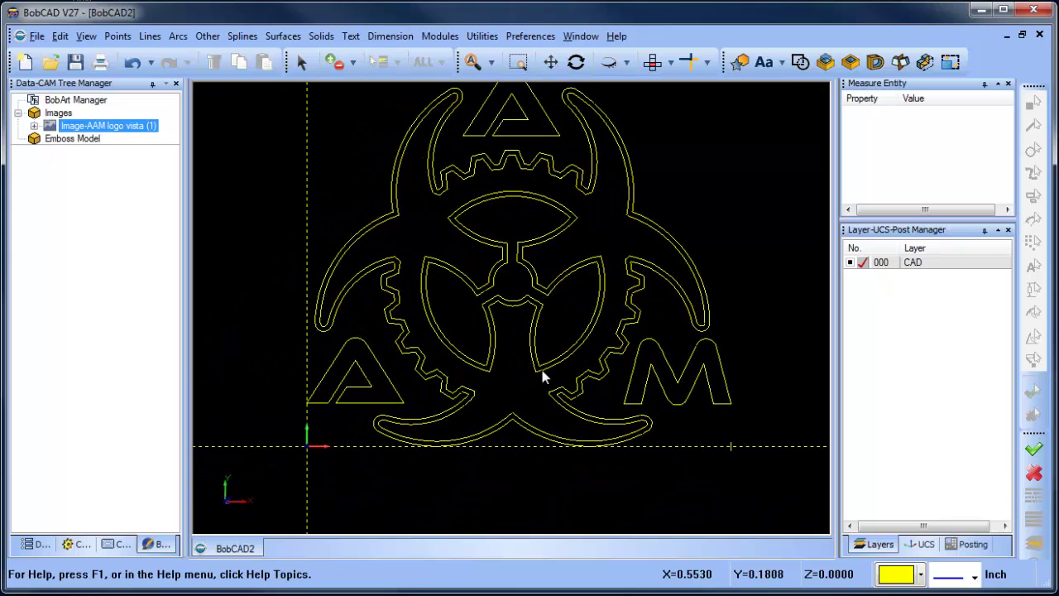
scroll(501, 355, down, 1)
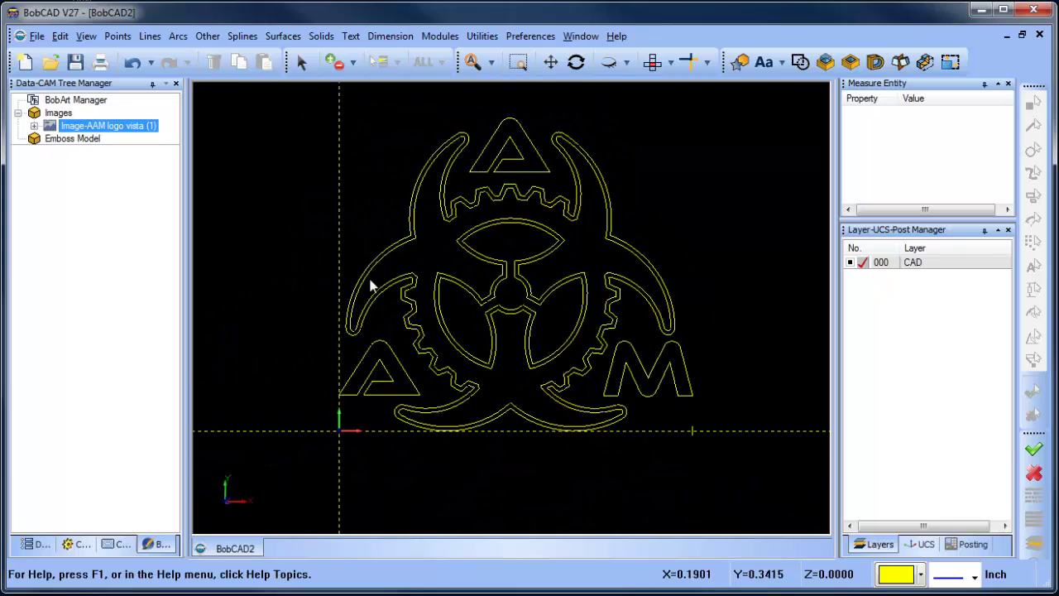
Pick the outer and inner biohazard outline chains, then clear the selection
right_click(334, 177)
click(384, 197)
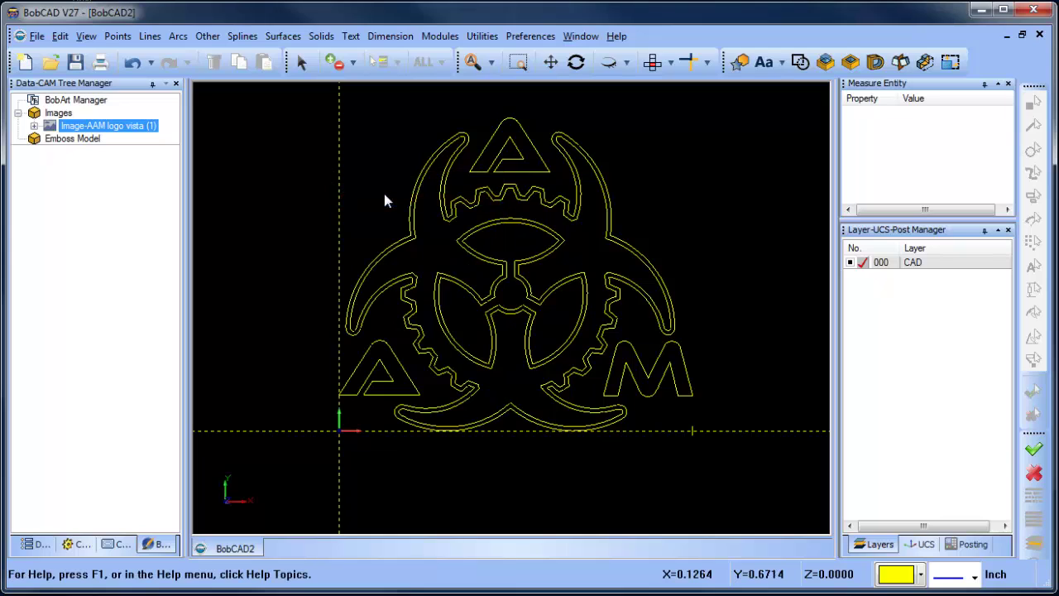
click(309, 66)
click(442, 178)
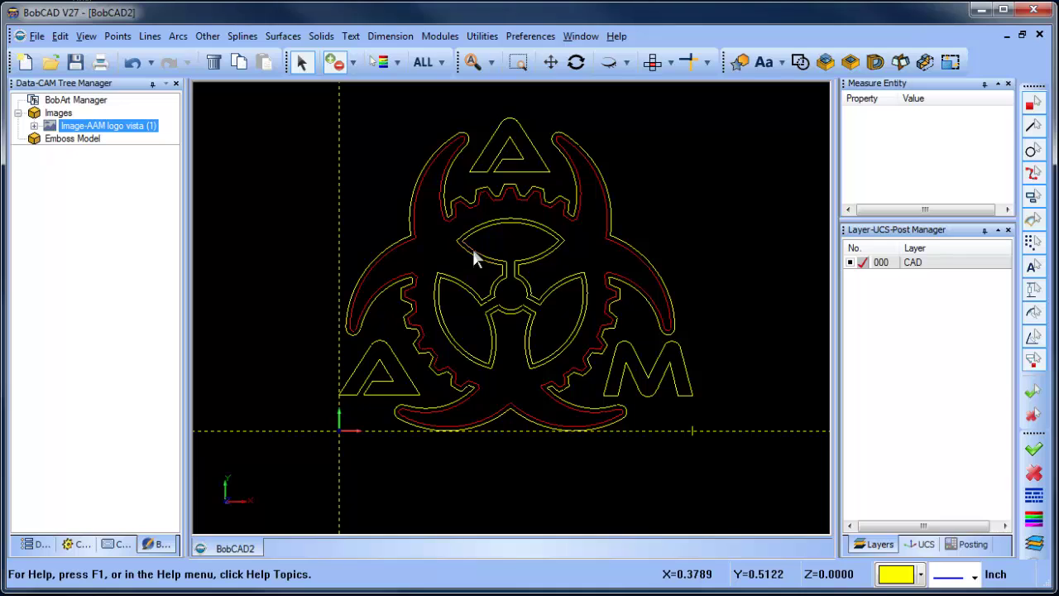
click(472, 249)
key(Escape)
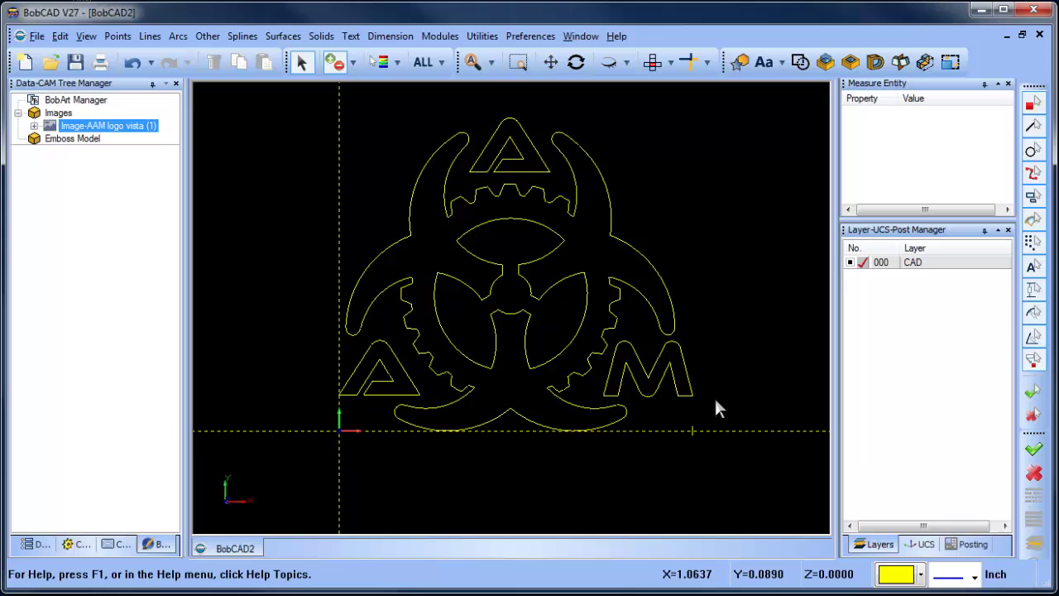
Undo to restore the doubled offset outlines and cancel the active operation
key(ctrl+z)
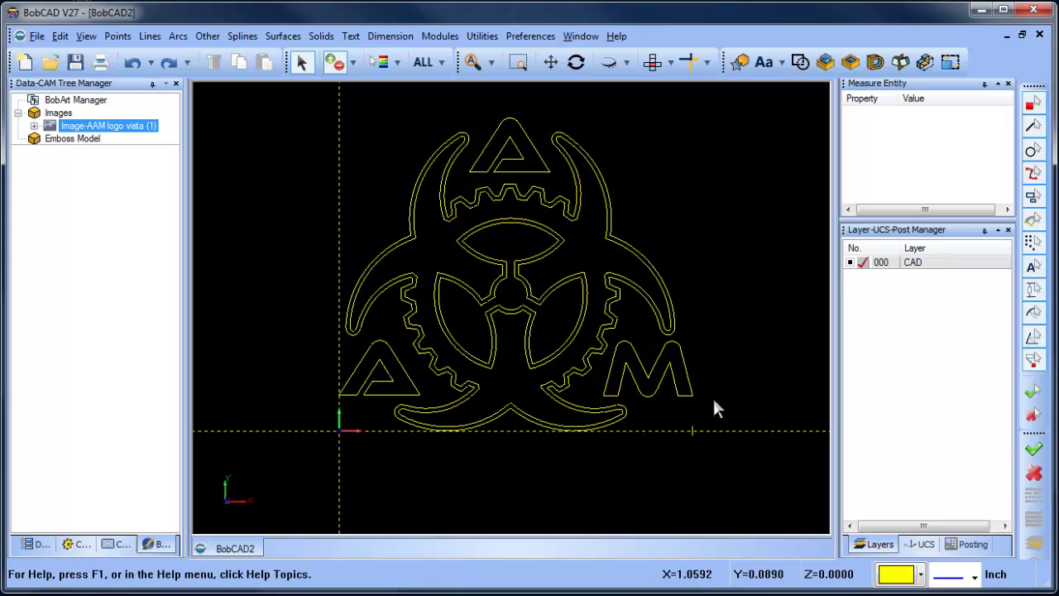
scroll(629, 347, down, 2)
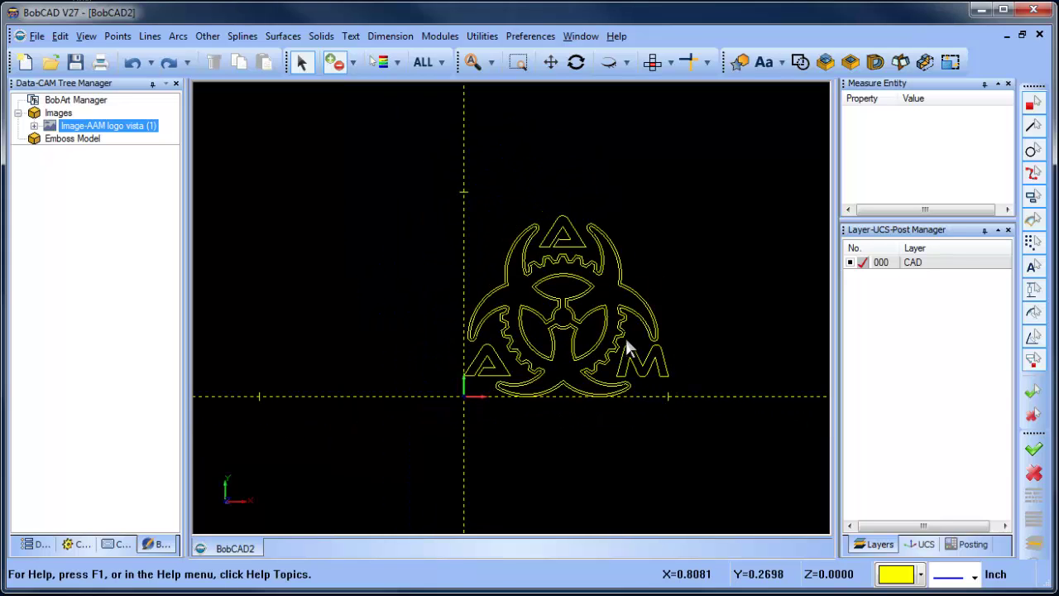
right_click(676, 196)
click(713, 222)
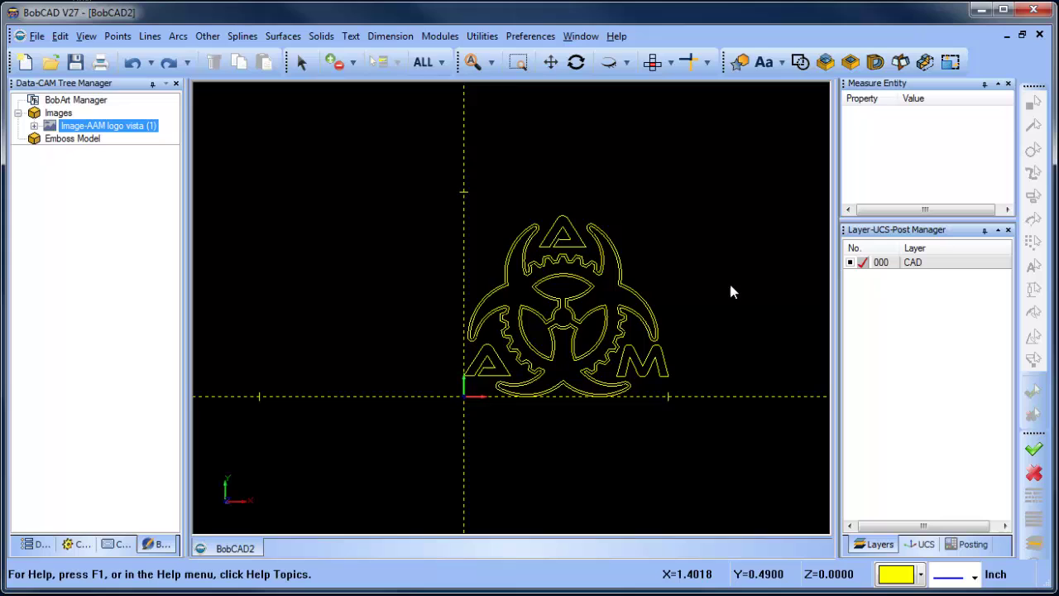
Scale the window-selected logo about the origin by 1.1 with Translate, applied twice
click(482, 36)
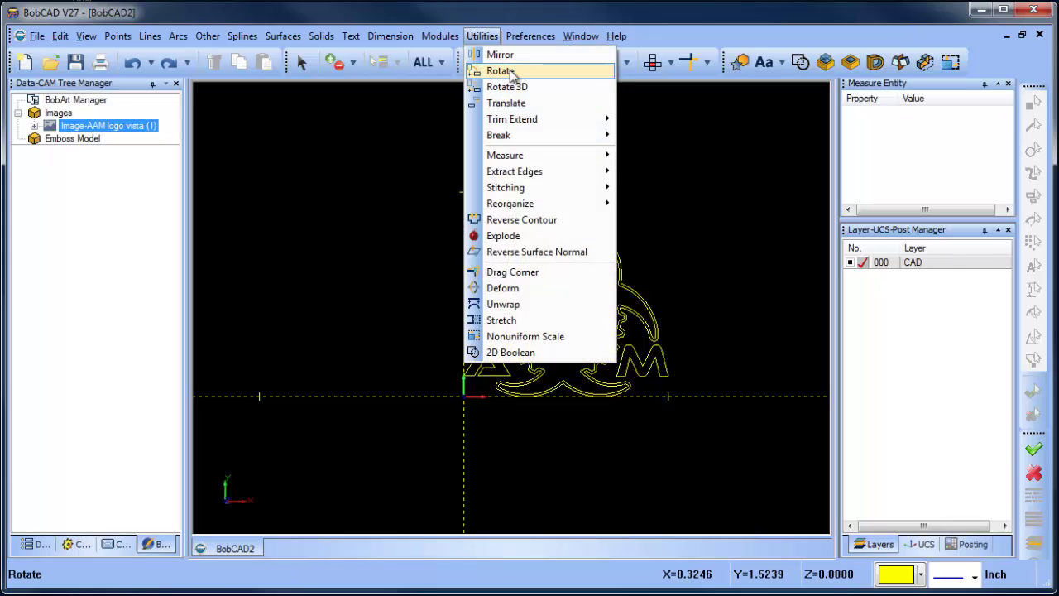
click(530, 106)
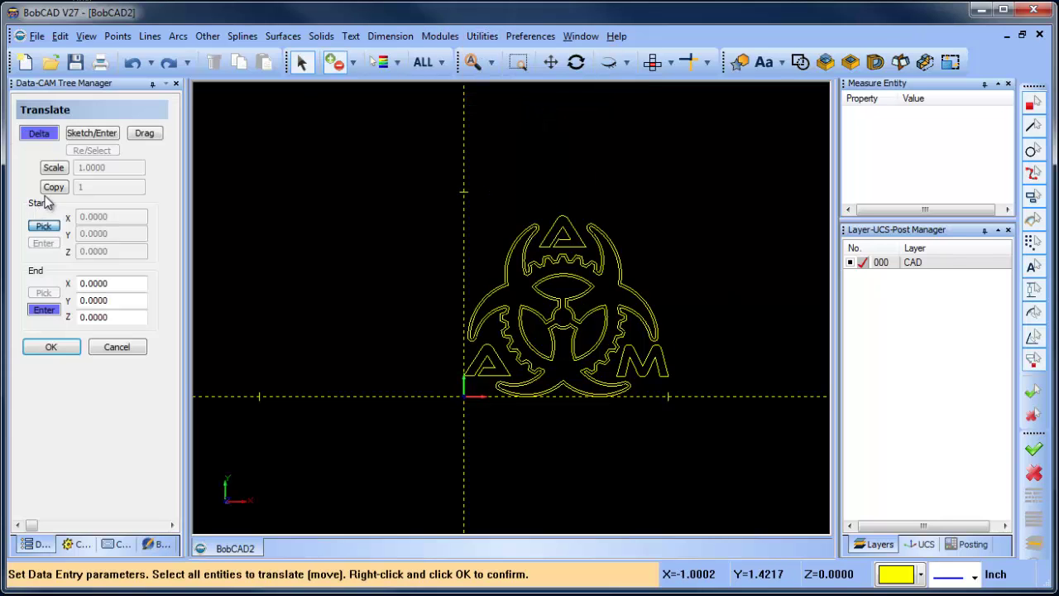
click(54, 167)
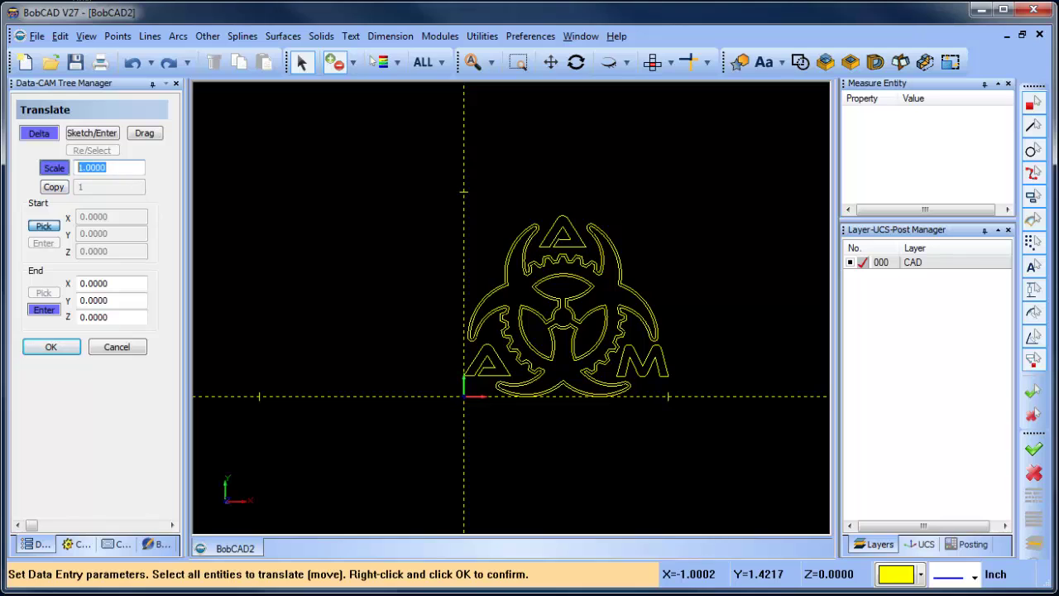
text(1.1)
drag(402, 175, 774, 469)
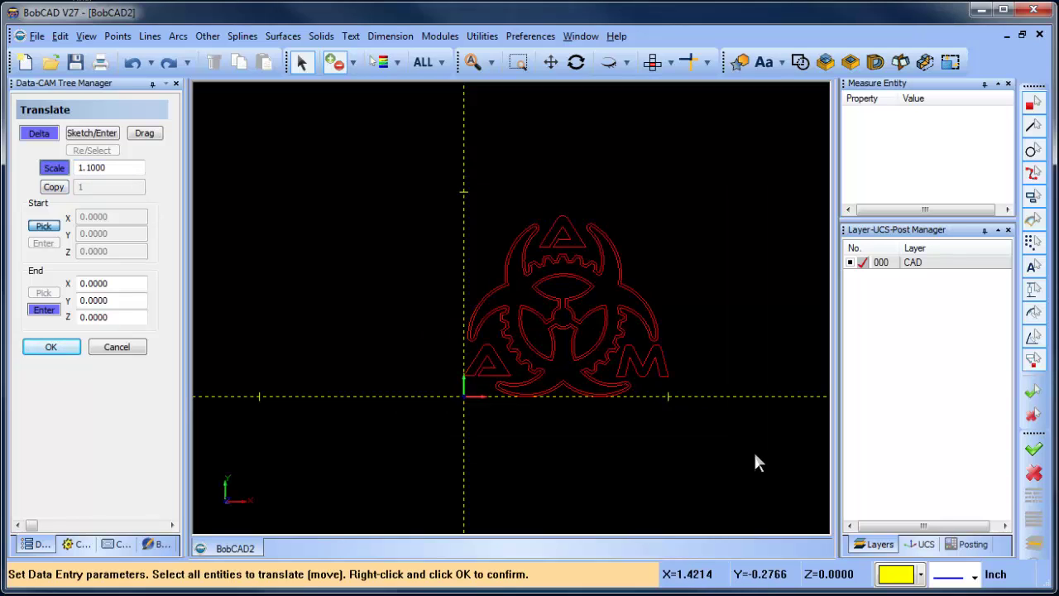
right_click(755, 456)
click(50, 347)
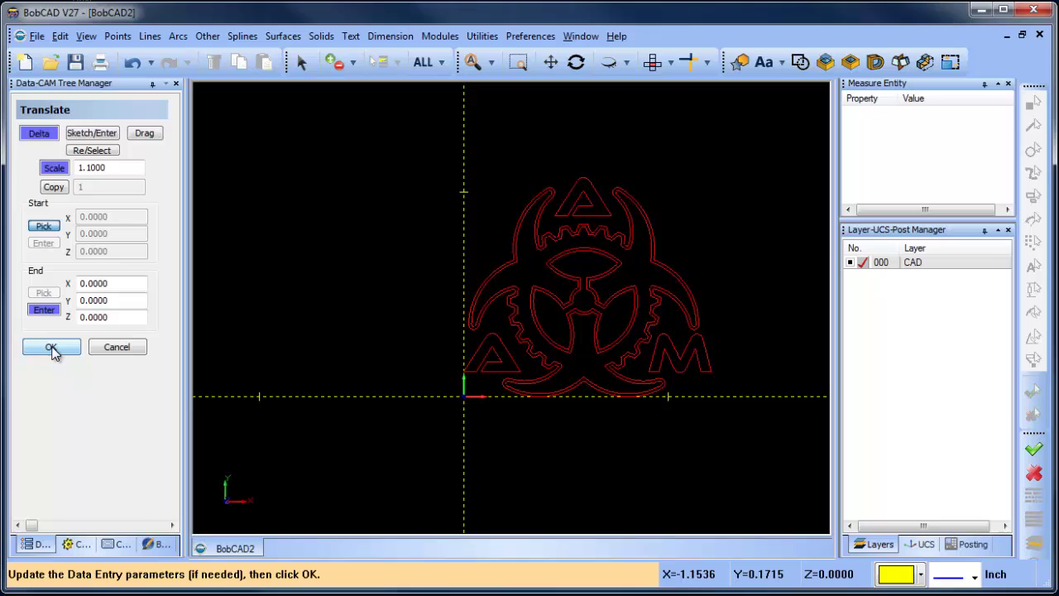
click(51, 346)
Change the scale to 0.9 and apply it three times to shrink the logo
double_click(126, 169)
text(.)
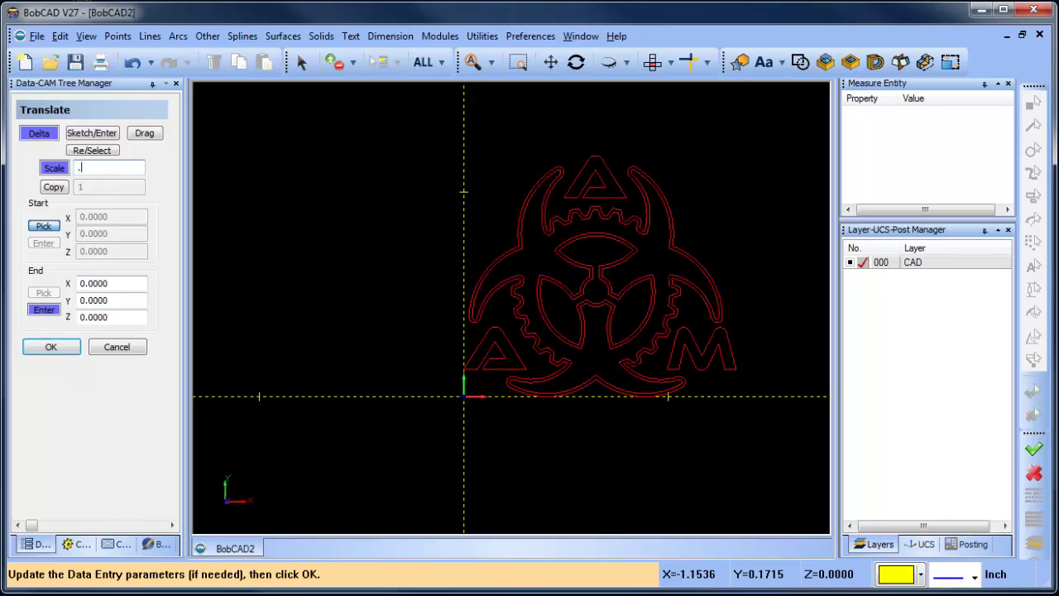
text(9)
click(67, 350)
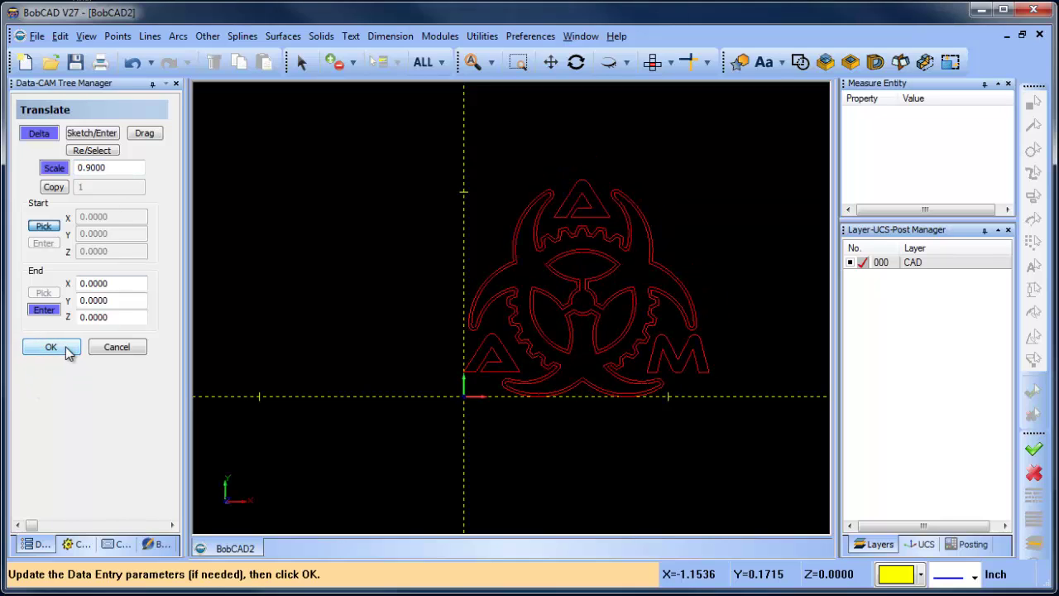
click(69, 351)
click(69, 350)
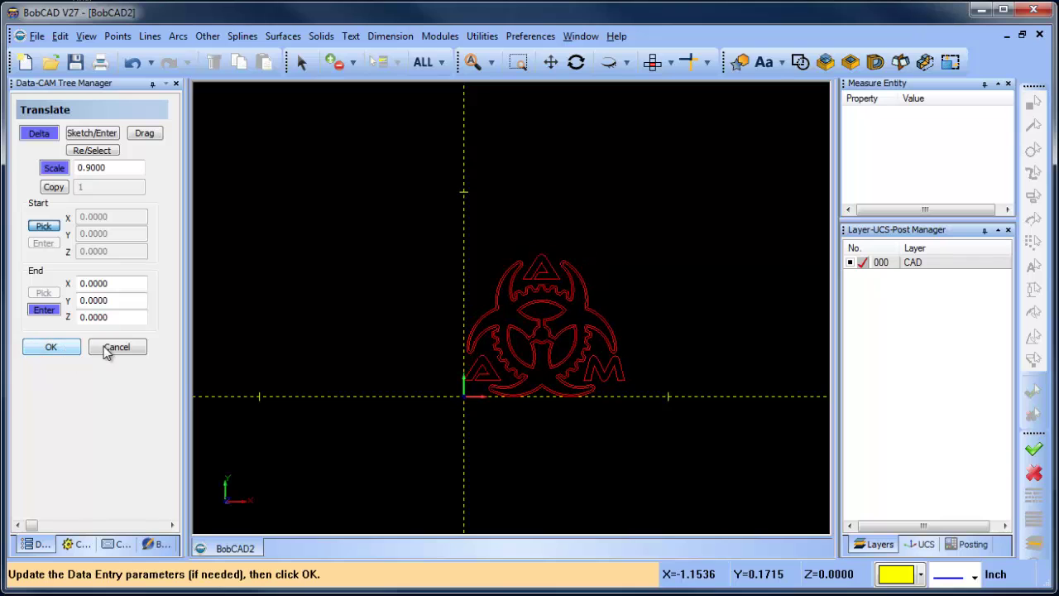
click(108, 347)
right_click(672, 150)
click(710, 178)
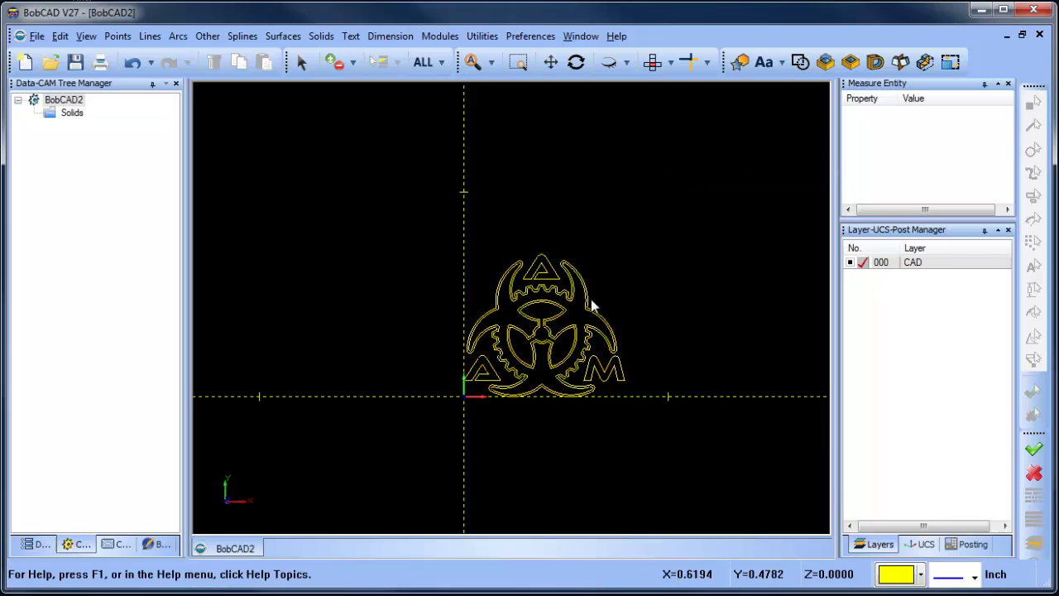
scroll(637, 271, up, 4)
scroll(622, 277, down, 1)
middle_drag(567, 265, 622, 241)
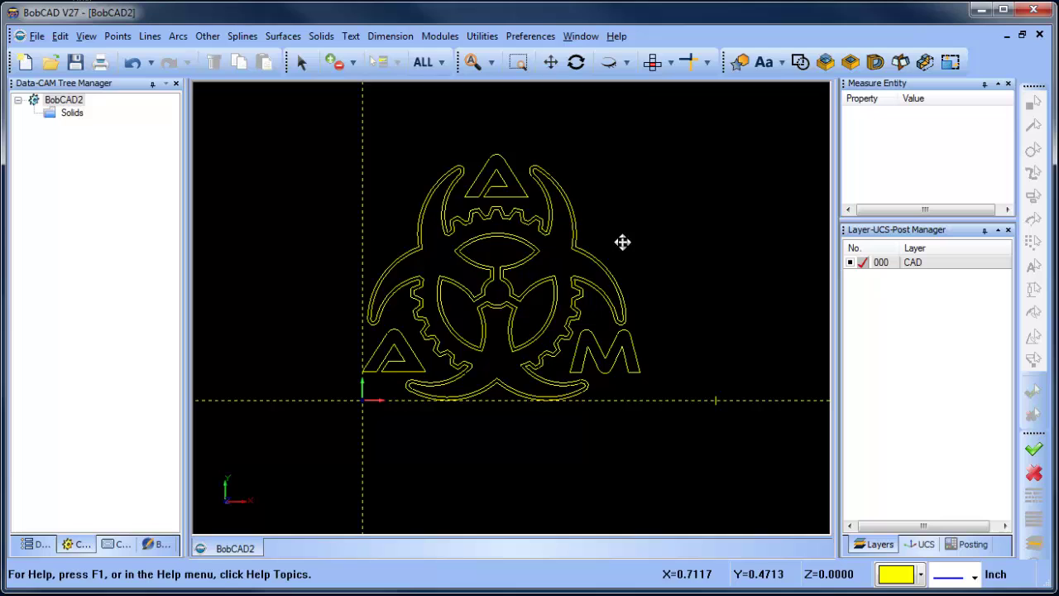
click(299, 63)
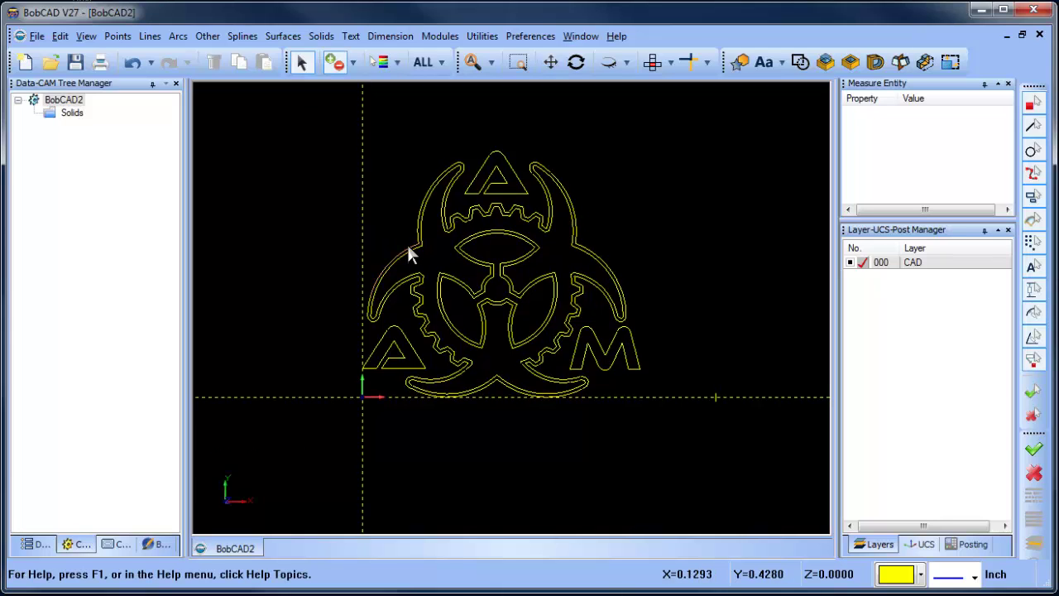
click(413, 246)
click(520, 307)
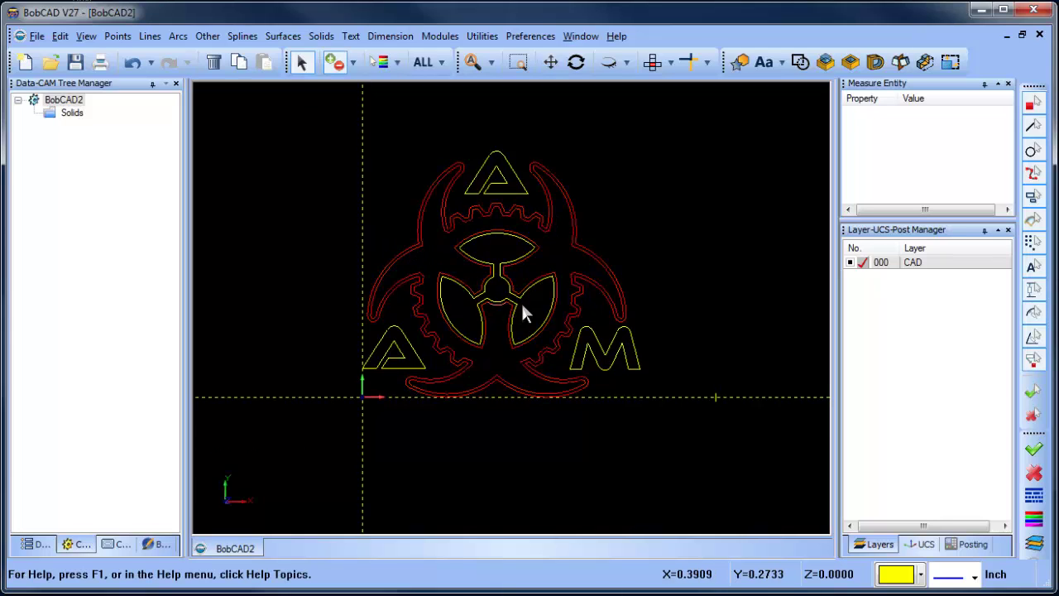
scroll(595, 322, up, 3)
scroll(604, 322, up, 3)
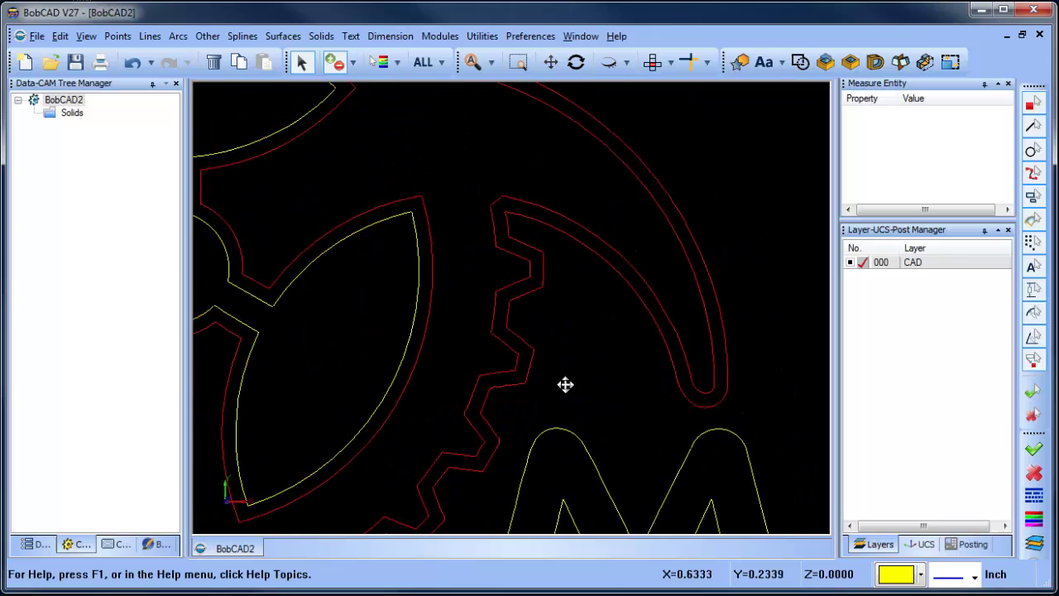
right_click(590, 340)
click(646, 328)
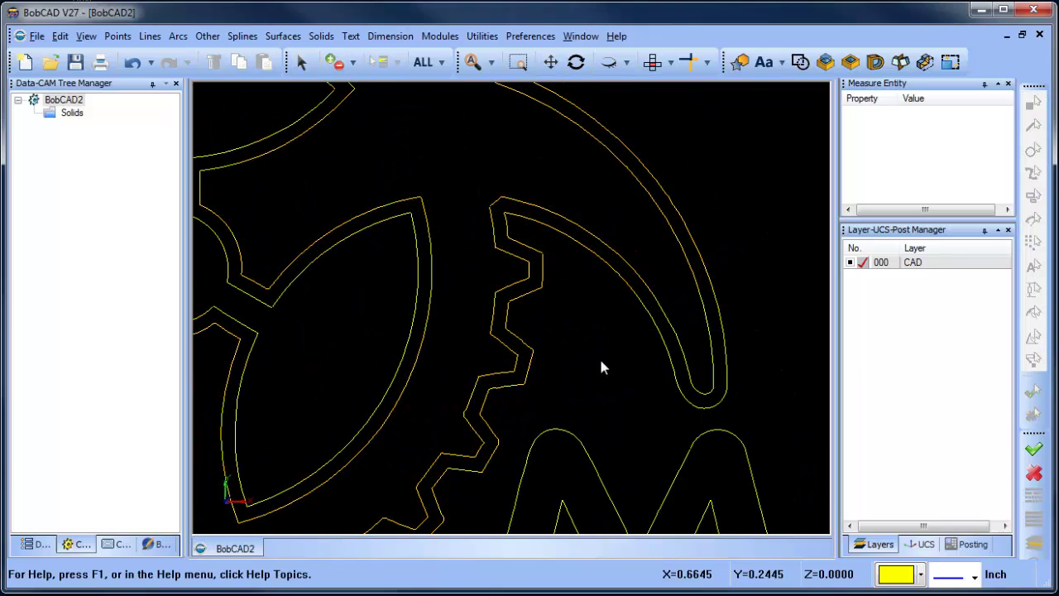
scroll(615, 284, up, 2)
scroll(552, 406, up, 2)
scroll(497, 381, up, 5)
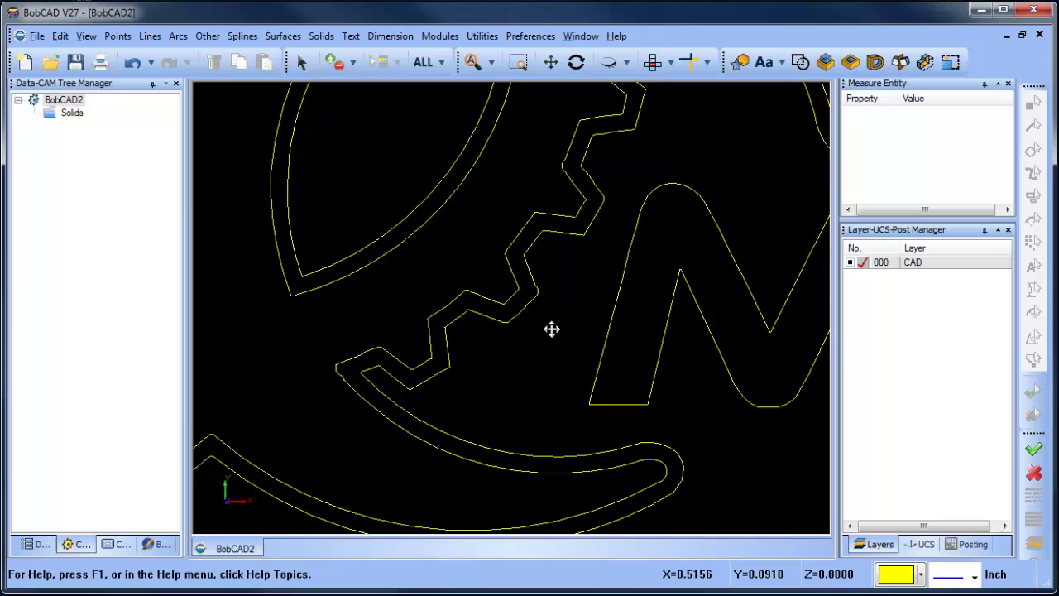
middle_drag(517, 271, 496, 338)
scroll(447, 265, up, 1)
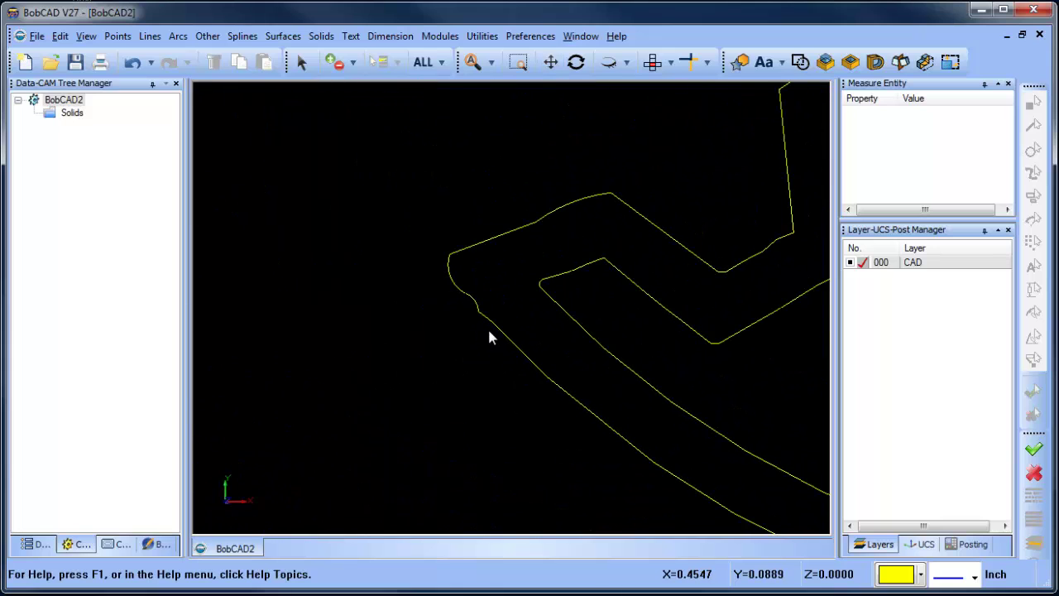
scroll(488, 336, down, 1)
scroll(492, 329, down, 2)
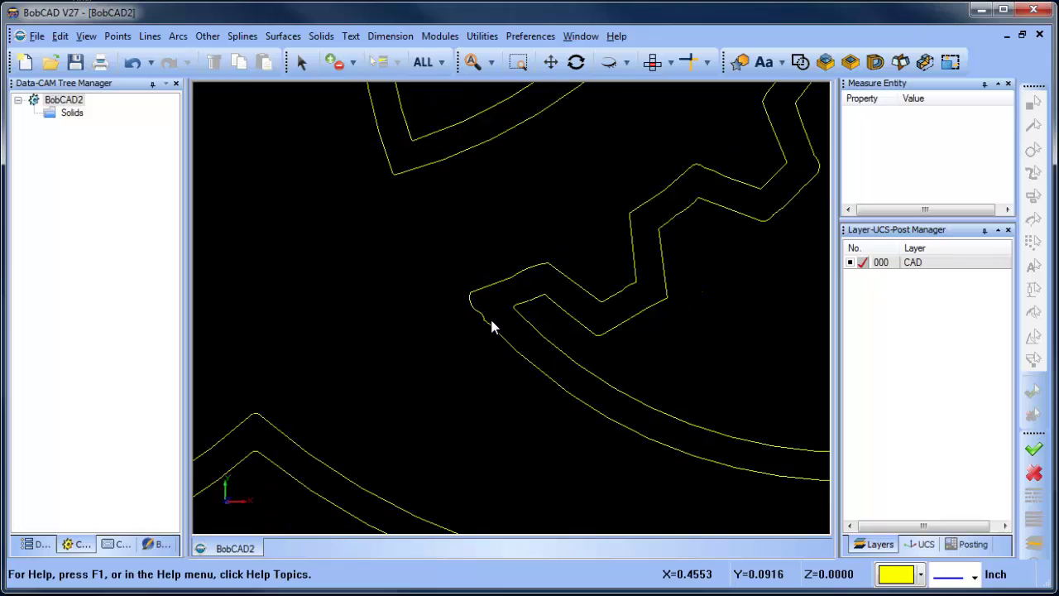
scroll(497, 374, down, 2)
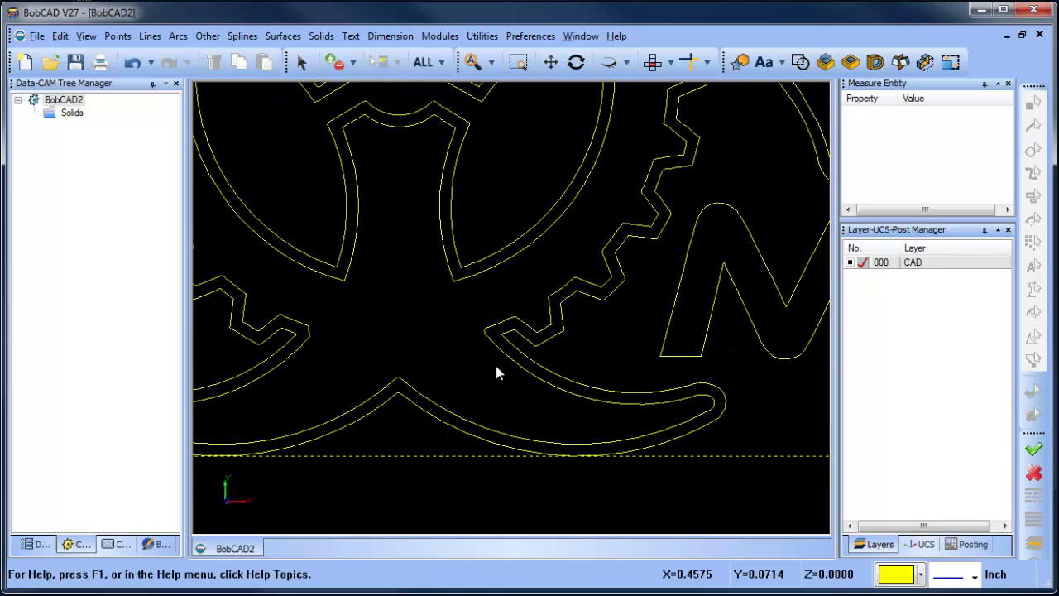
scroll(497, 371, down, 2)
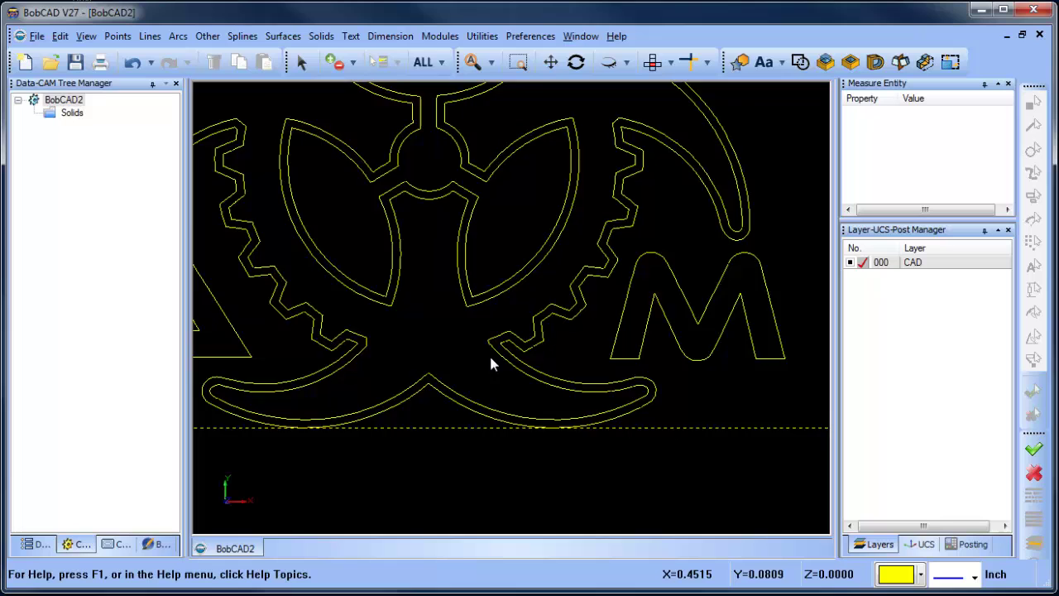
scroll(489, 356, down, 1)
scroll(489, 355, down, 2)
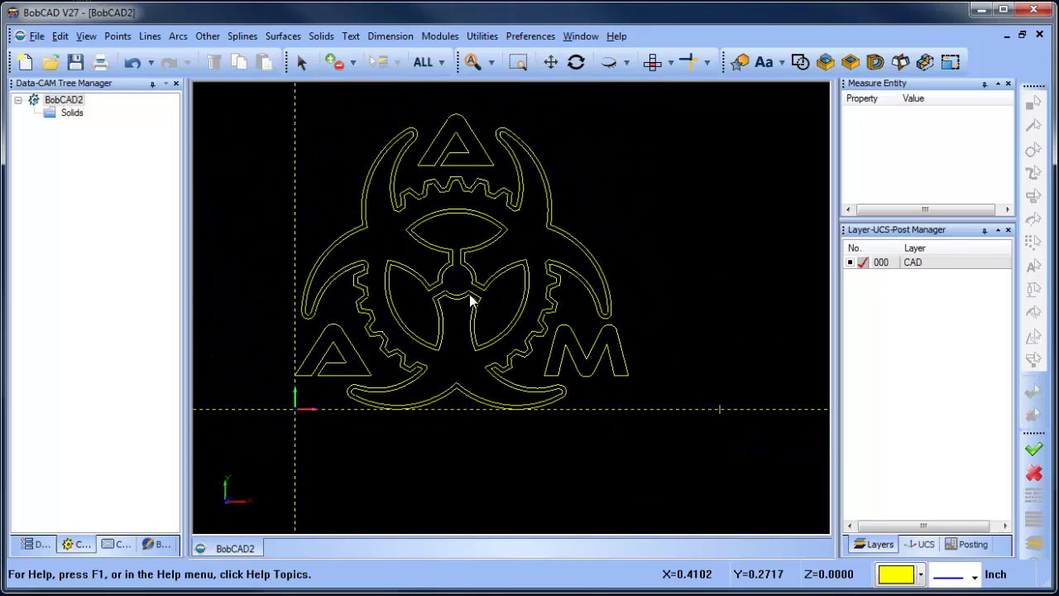
middle_drag(471, 296, 496, 310)
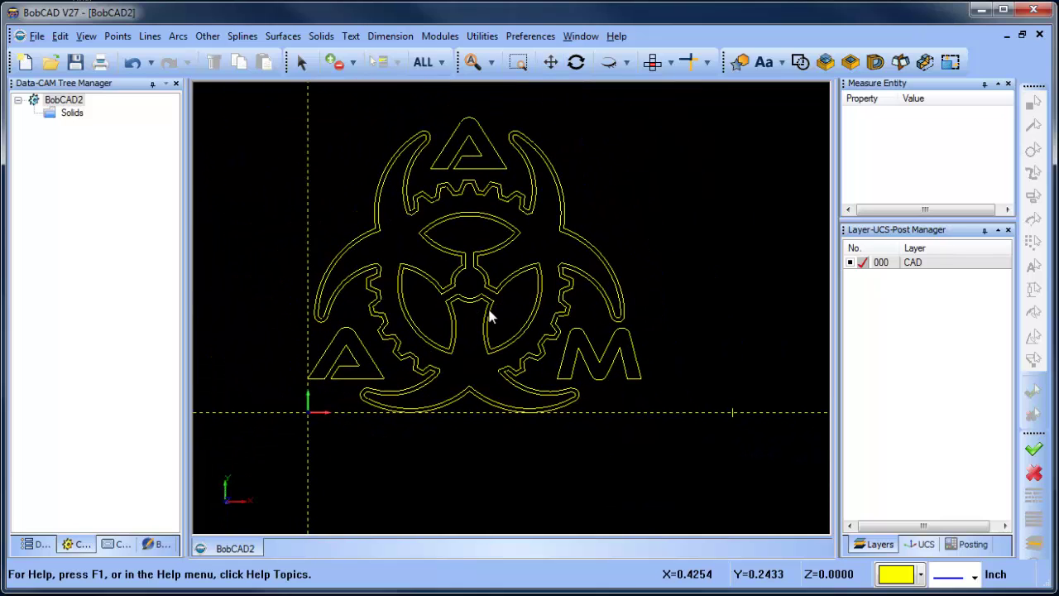